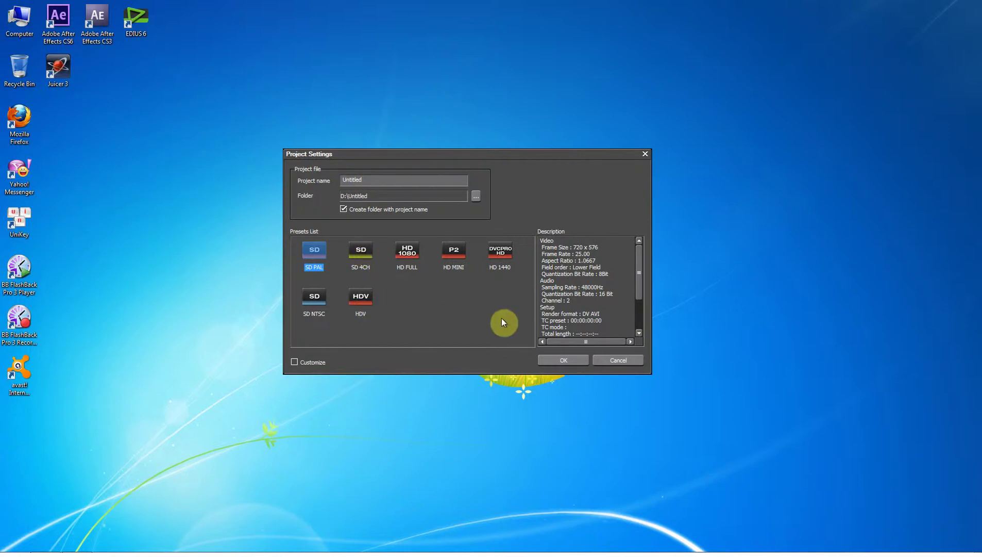
# Step: Create the Untitled project with the SD PAL preset
pyautogui.click(570, 361)
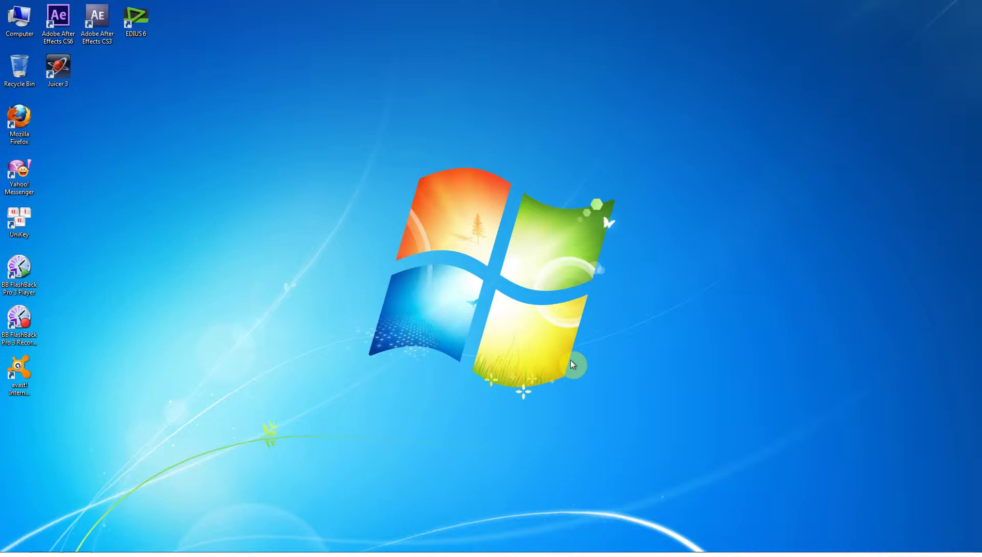
pyautogui.click(71, 547)
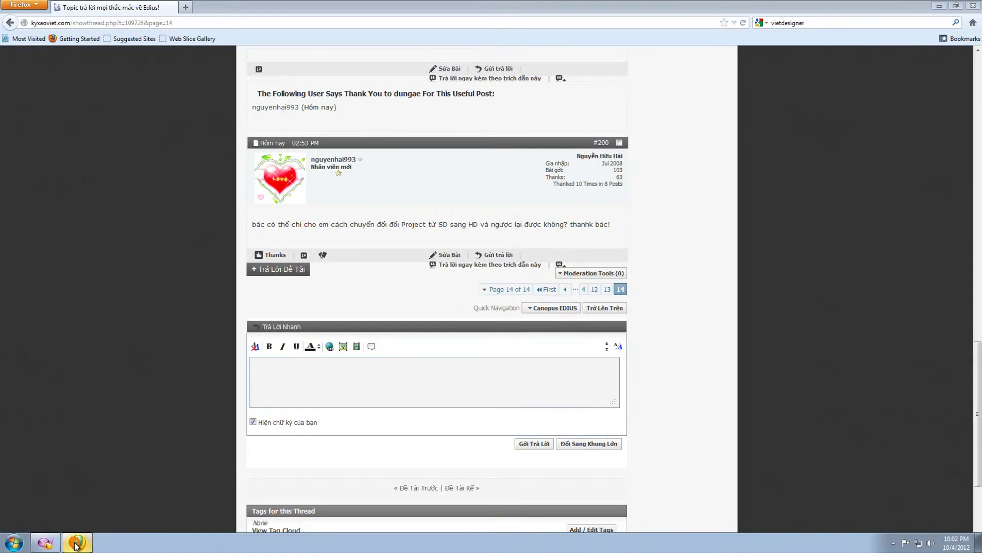
pyautogui.click(75, 545)
pyautogui.click(47, 545)
pyautogui.click(48, 545)
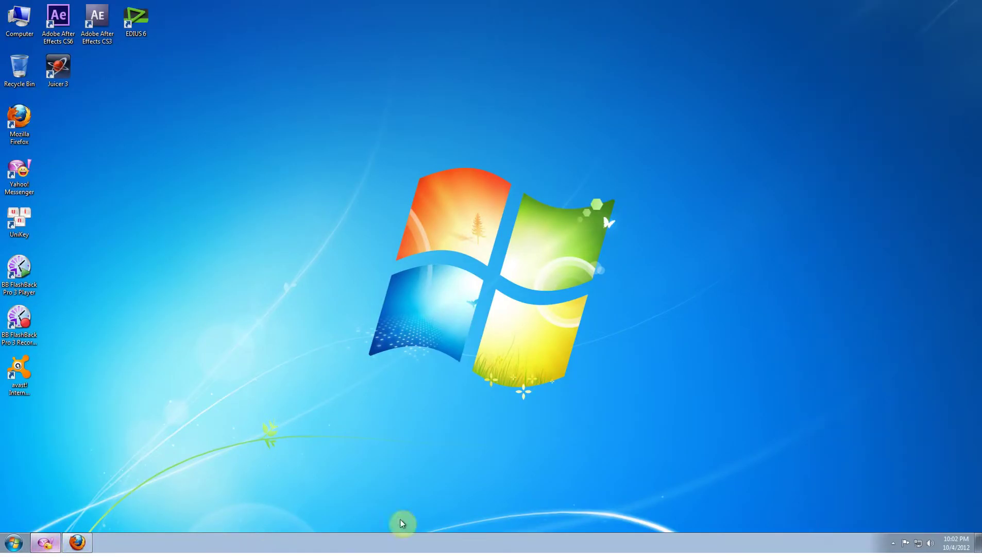
pyautogui.rightClick(339, 256)
pyautogui.click(368, 281)
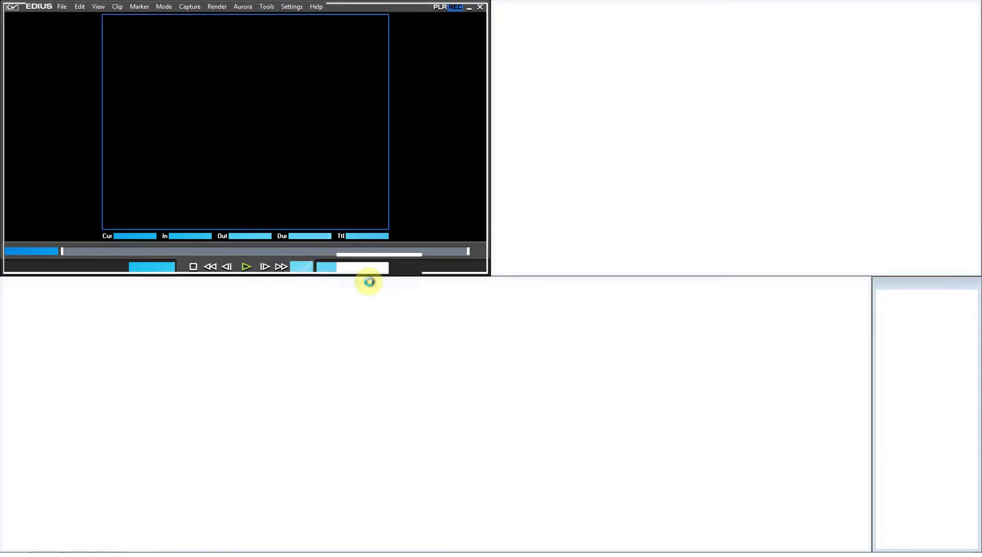
# Step: Delete the HD FULL preset from the project presets in the system settings
pyautogui.click(293, 8)
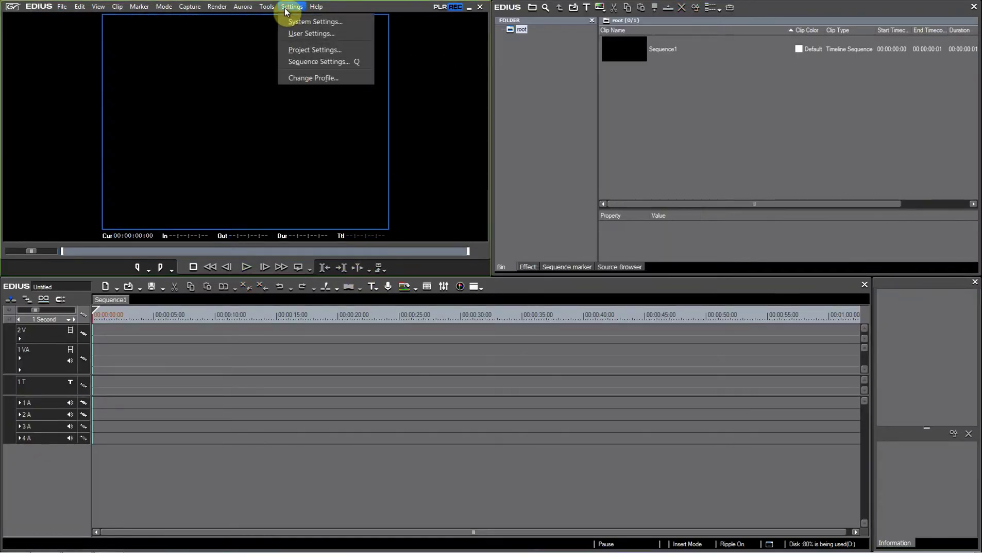
pyautogui.click(325, 24)
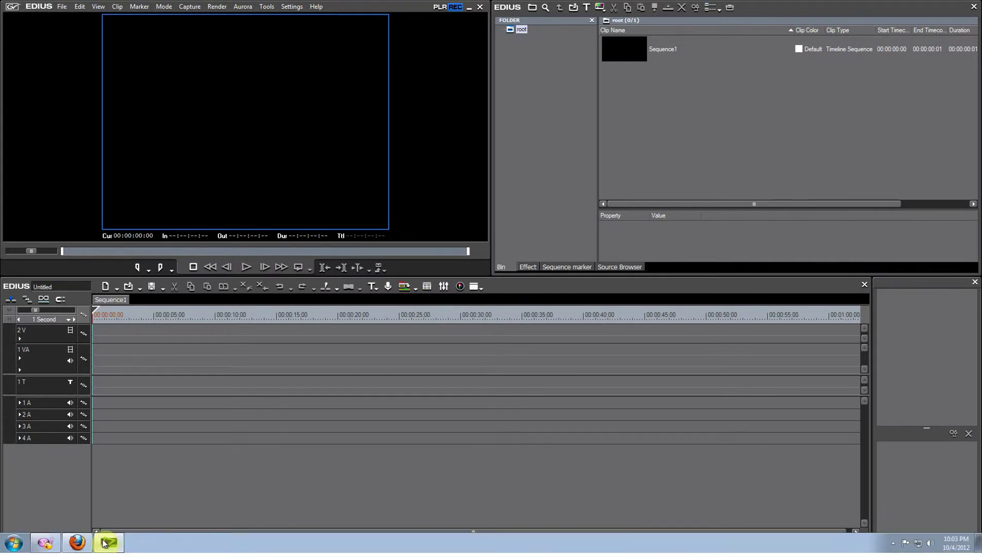
pyautogui.click(105, 540)
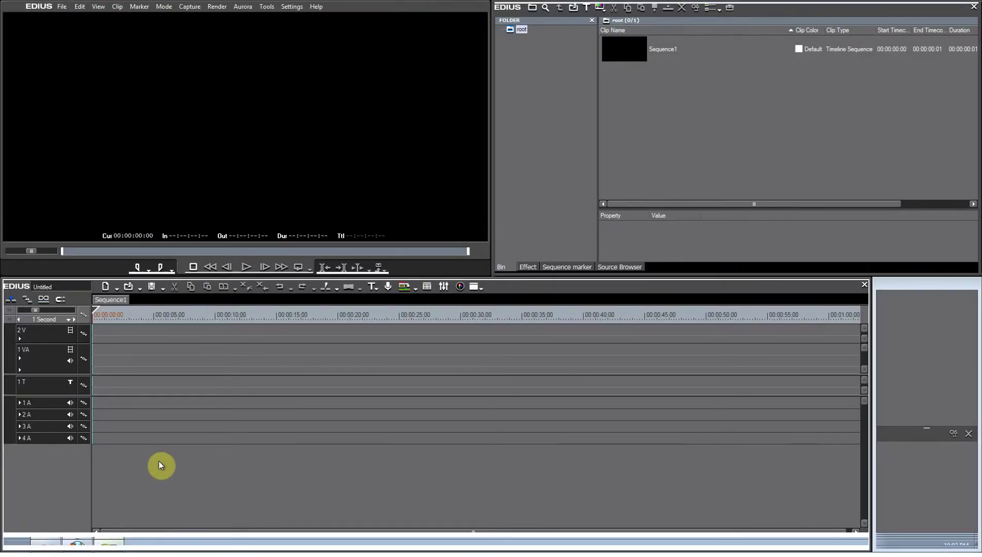
pyautogui.moveTo(106, 541)
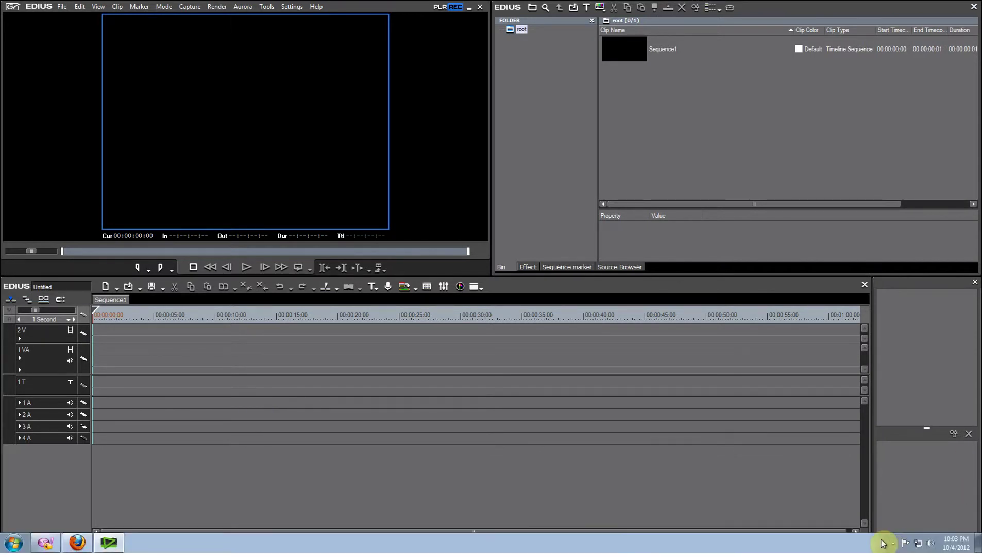
pyautogui.click(286, 157)
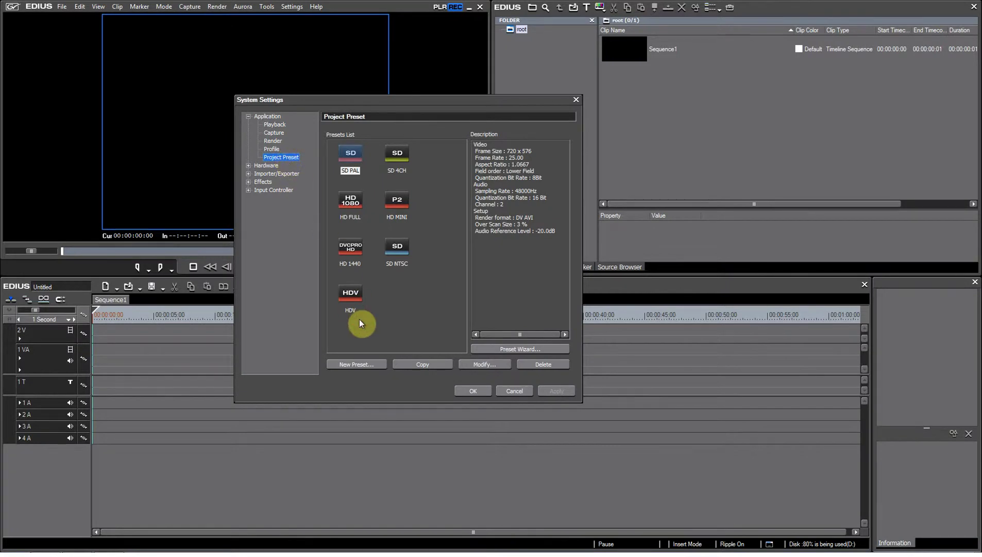
pyautogui.click(353, 201)
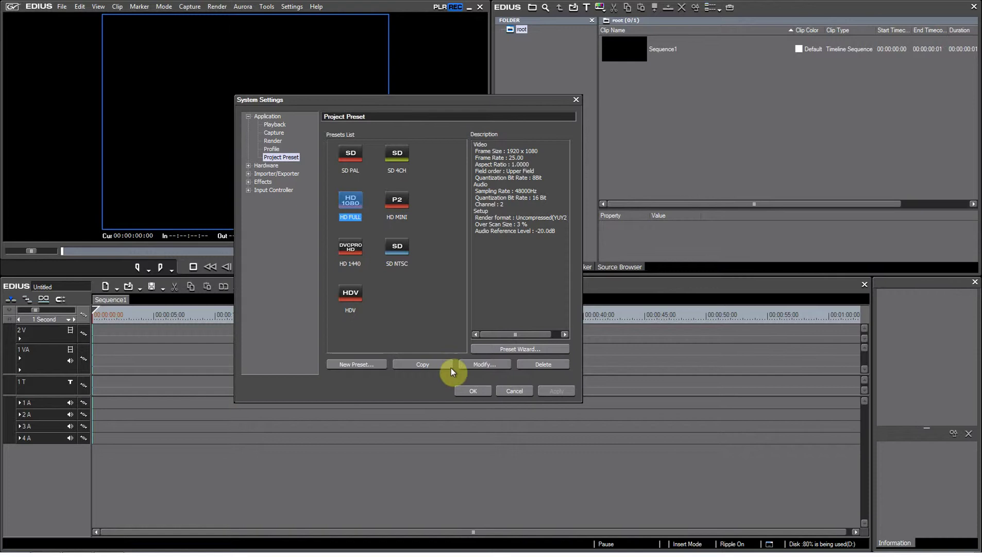
pyautogui.click(544, 363)
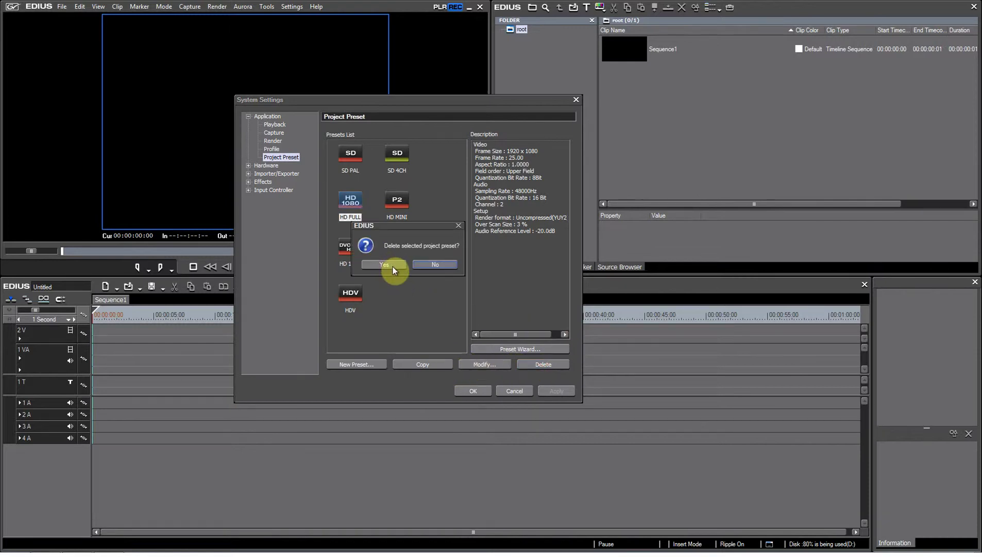
pyautogui.click(393, 267)
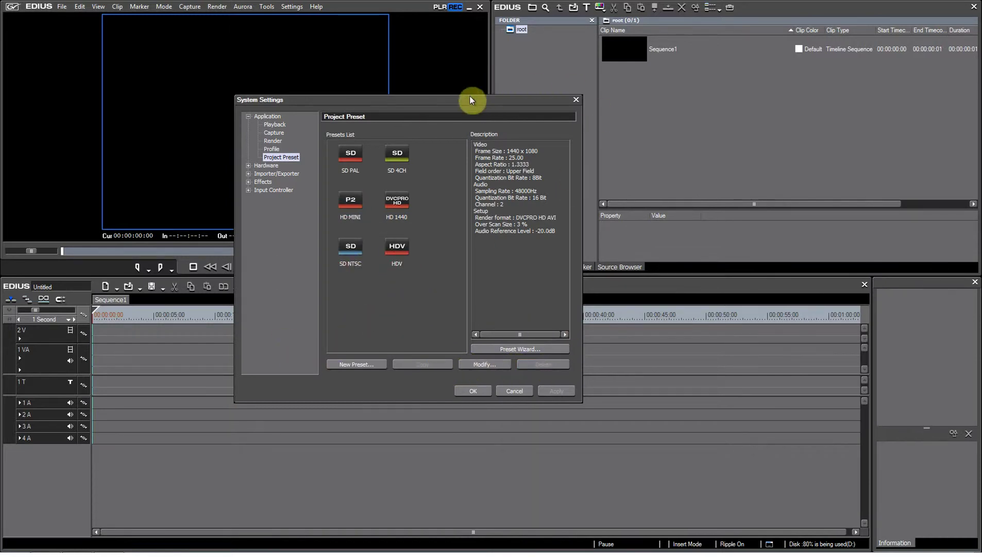
# Step: Start a new project preset named FULL HD and assign it the HD1080_r.psd icon
pyautogui.click(363, 364)
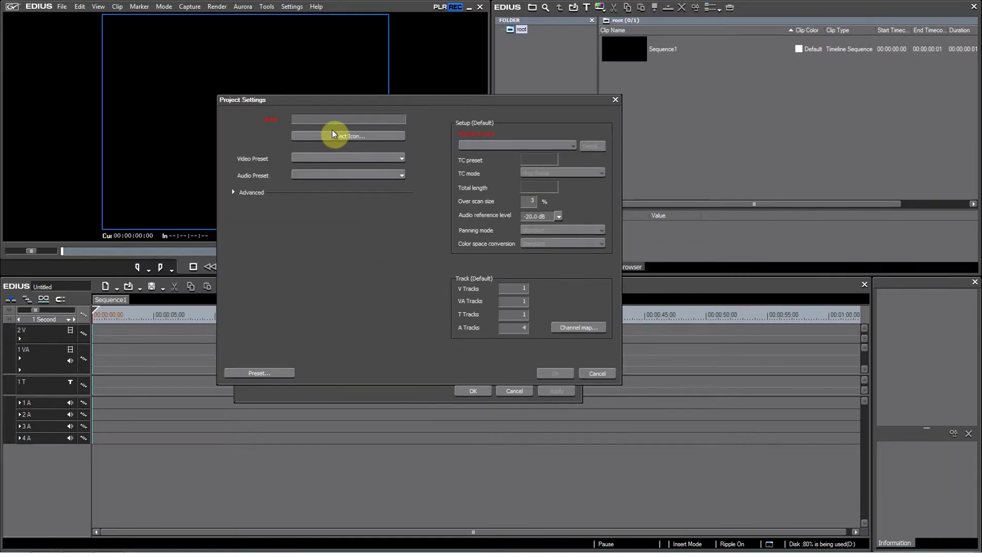
pyautogui.write('f')
pyautogui.press('BackSpace')
pyautogui.write('FULL HD')
pyautogui.click(381, 136)
pyautogui.moveTo(511, 150); pyautogui.dragTo(512, 230)
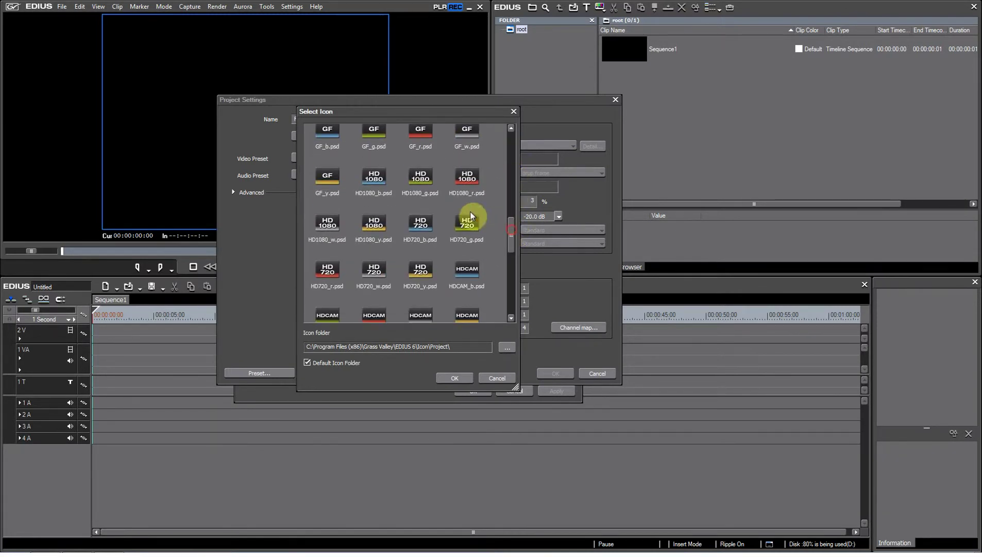
pyautogui.click(454, 377)
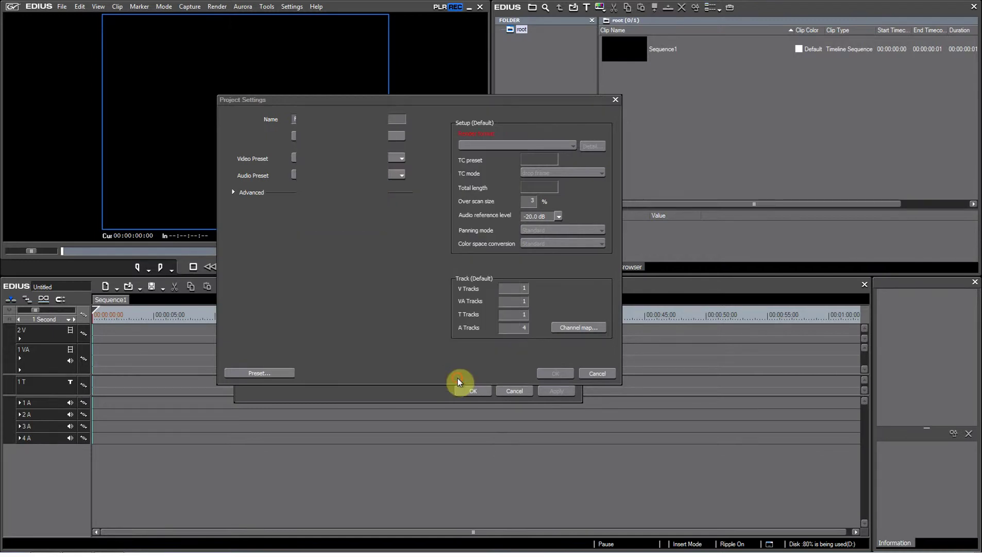
# Step: Set the preset's video to HD 1920 x 1080 50i, its audio to 48kHz/2ch and the audio quantization bit rate to 16bit
pyautogui.click(391, 156)
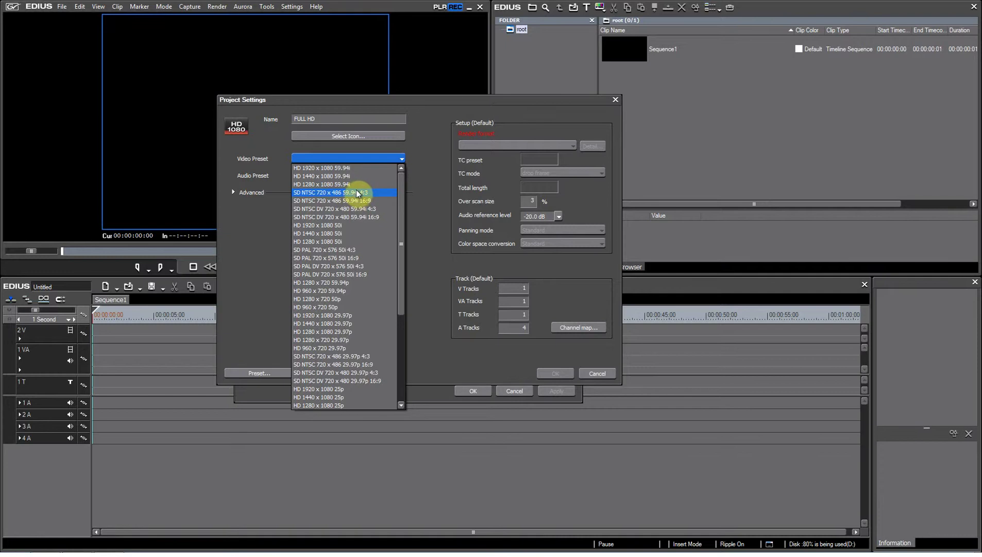
pyautogui.click(347, 228)
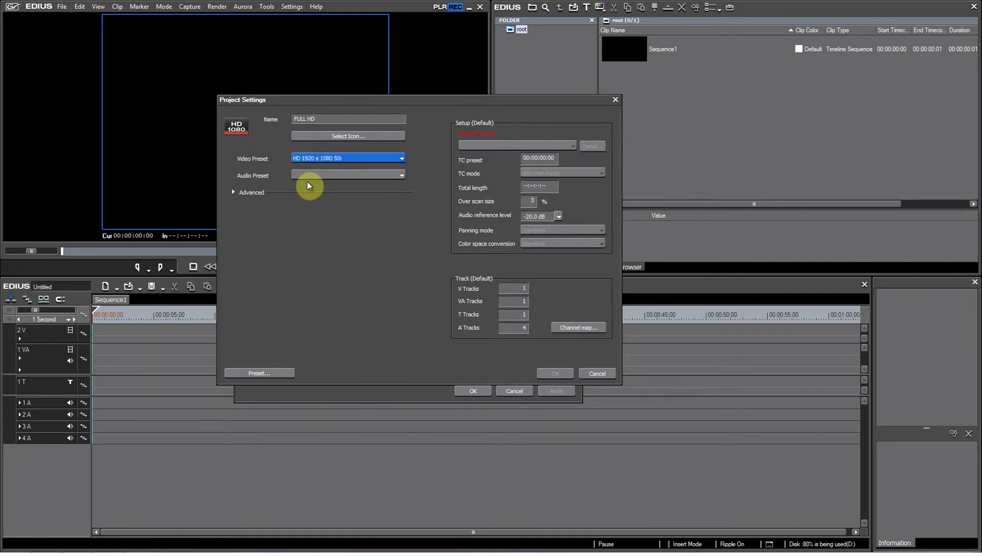
pyautogui.click(340, 175)
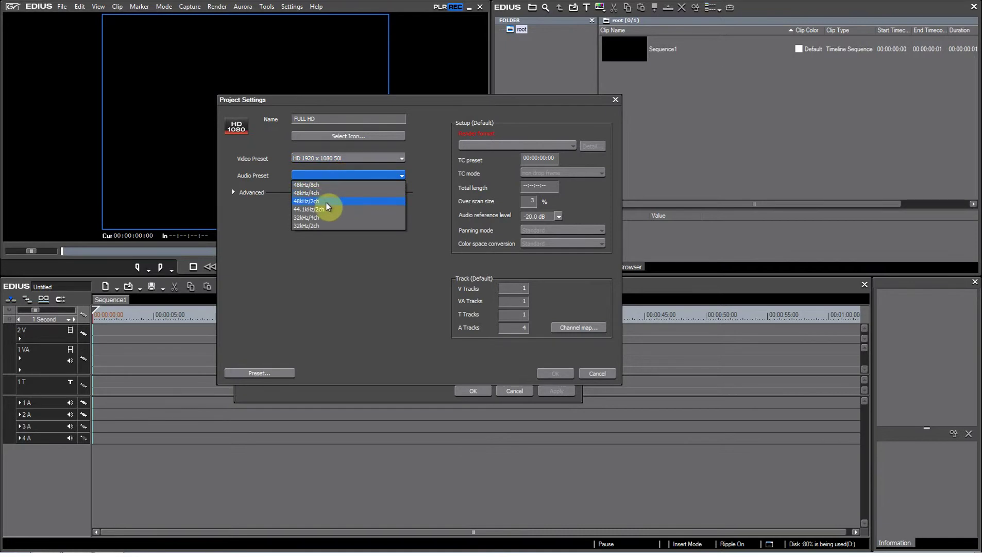
pyautogui.click(327, 203)
pyautogui.click(234, 192)
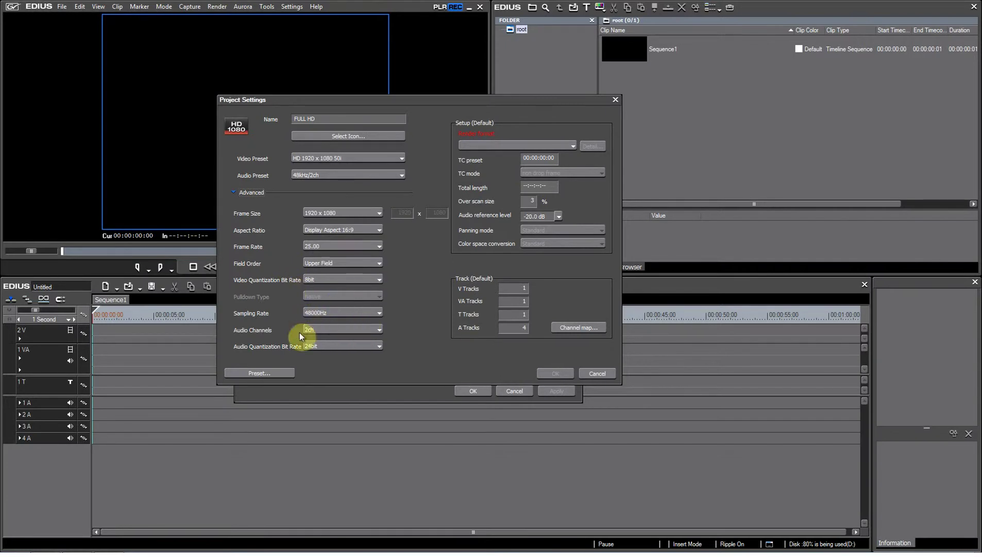
pyautogui.click(349, 345)
pyautogui.click(326, 372)
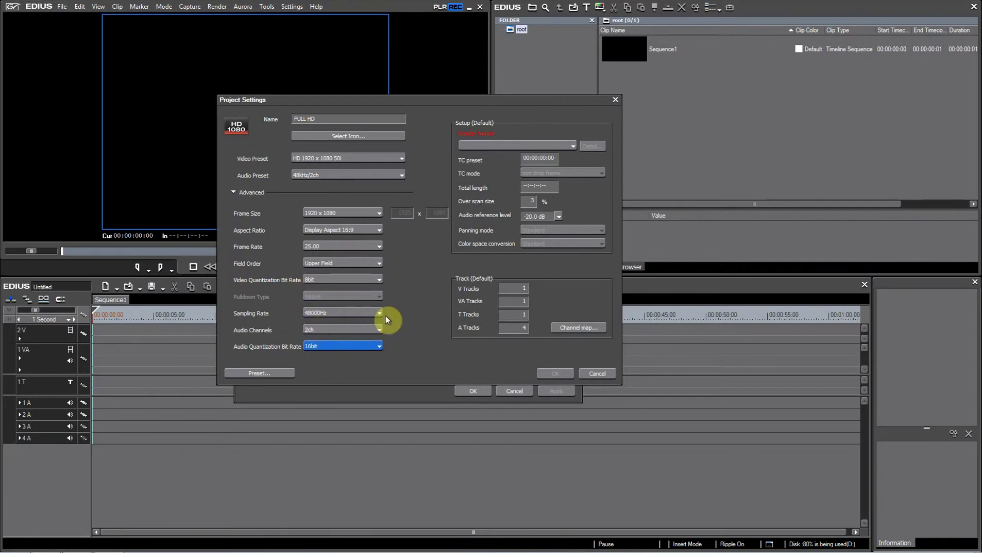
# Step: Choose Canopus Lossless AVI as the render format and save the FULL HD preset
pyautogui.click(572, 141)
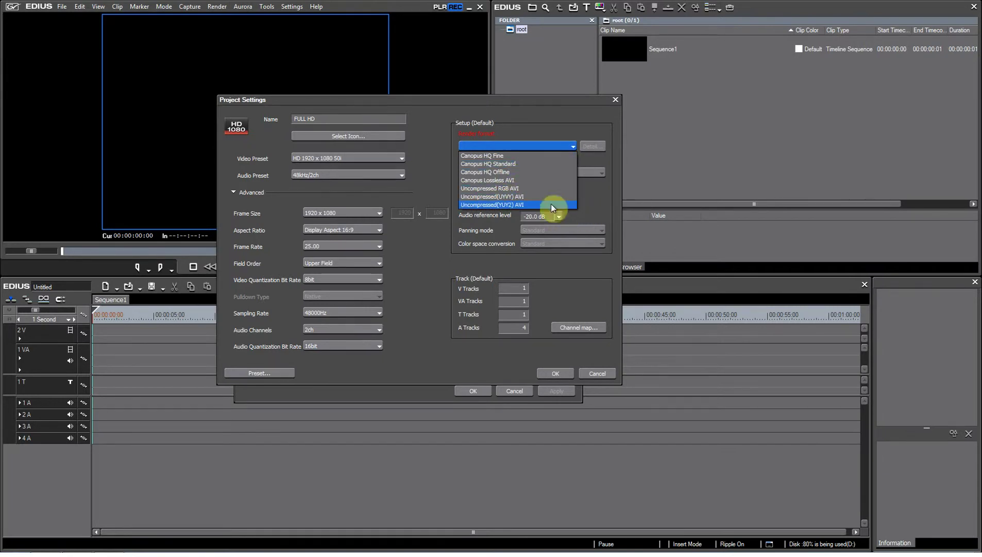
pyautogui.click(521, 182)
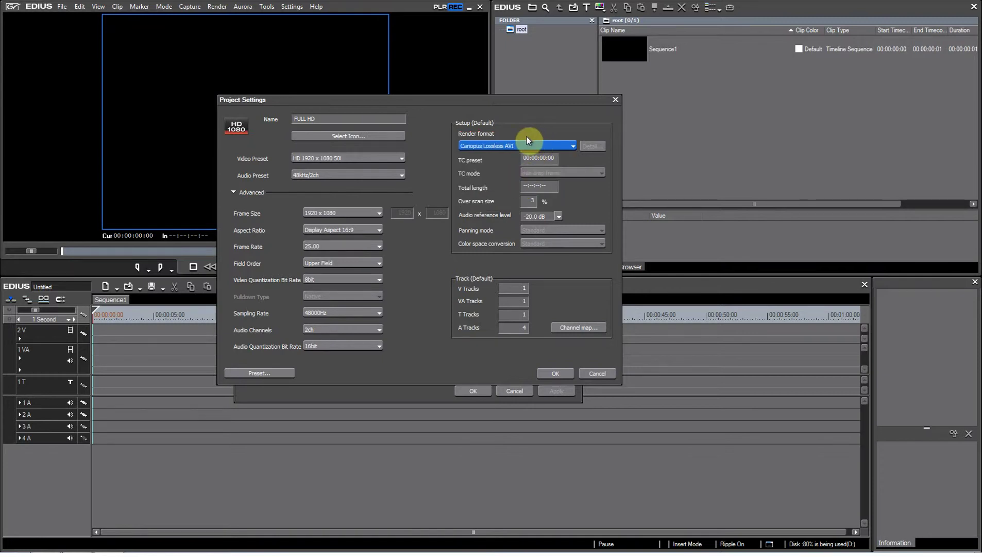
pyautogui.click(516, 146)
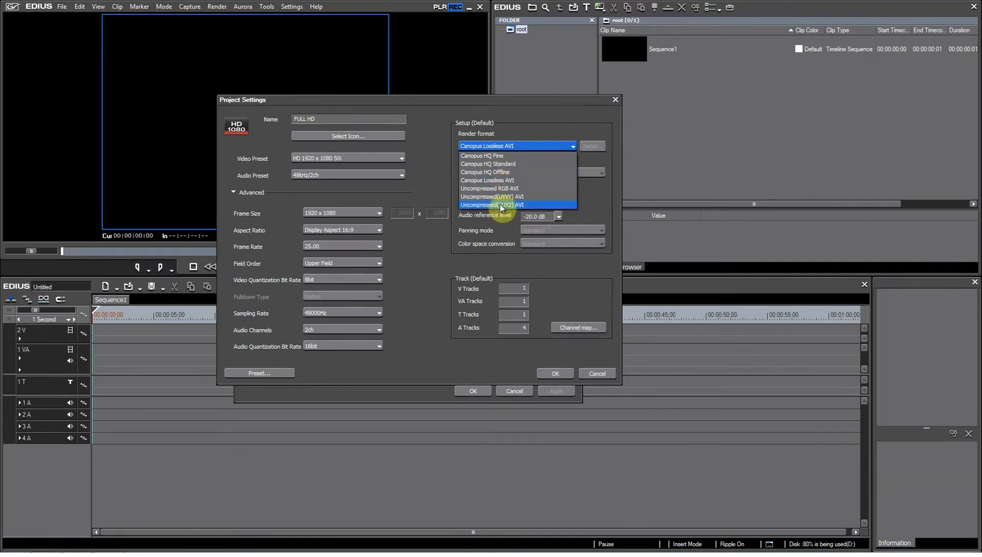
pyautogui.click(508, 181)
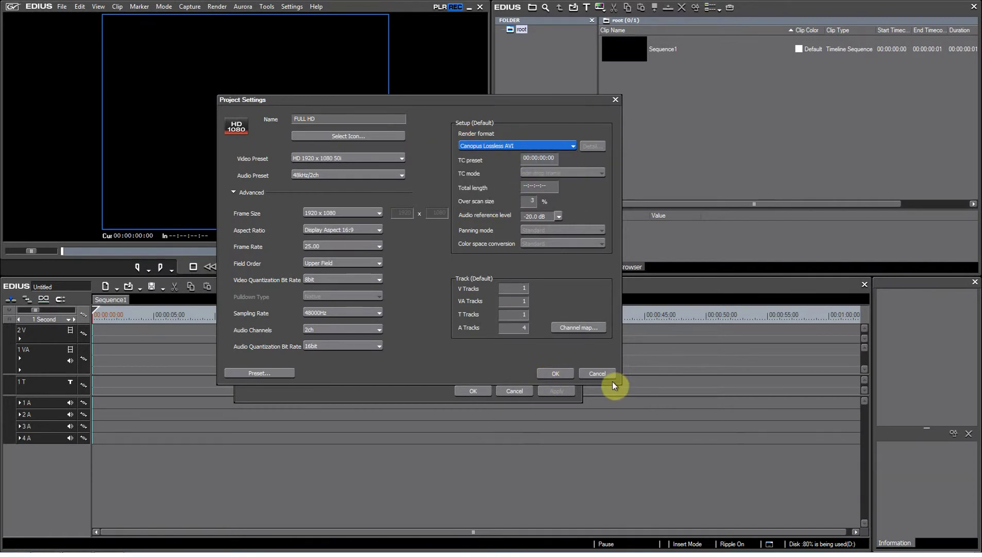
pyautogui.click(556, 373)
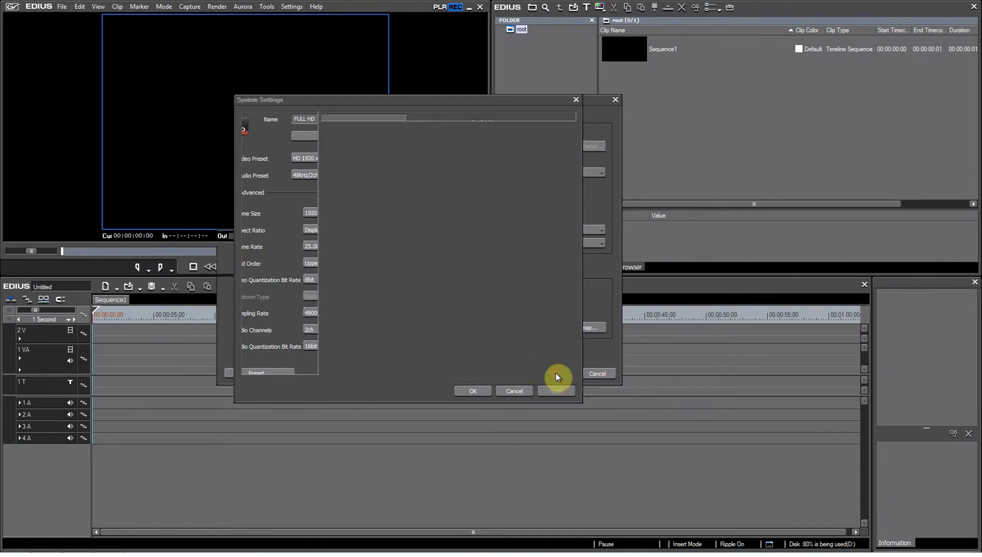
# Step: Review the FULL HD and SD NTSC preset descriptions, and delete the SD PAL project preset
pyautogui.click(407, 201)
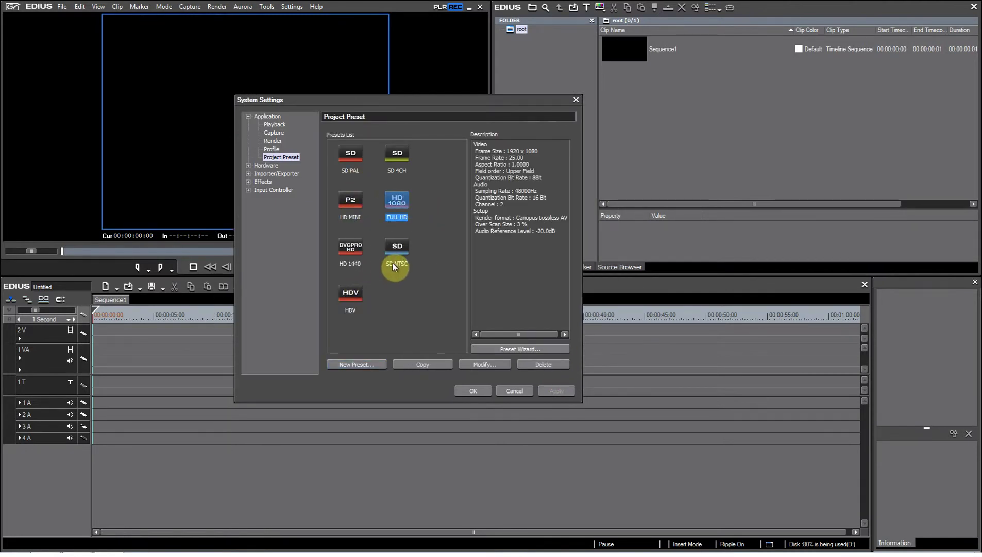
pyautogui.click(400, 250)
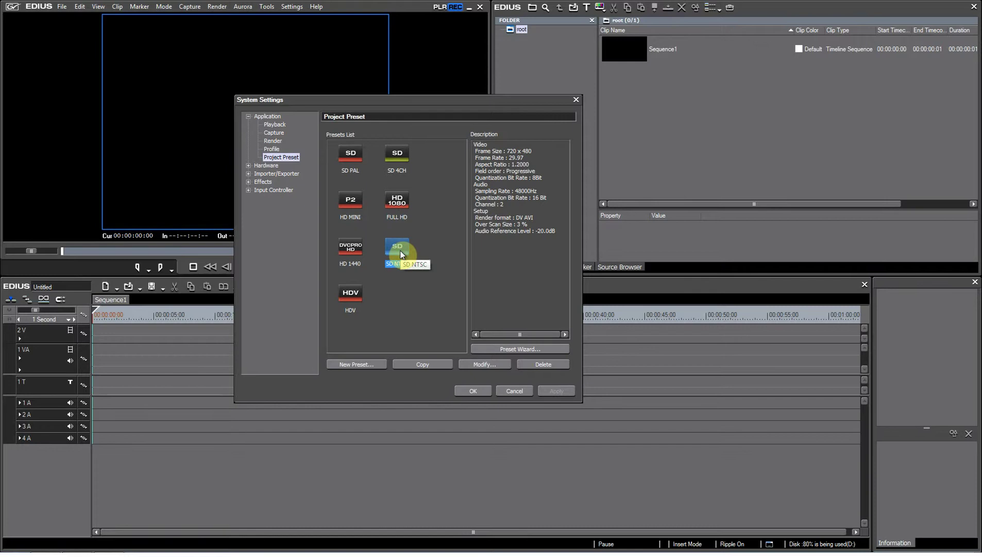
pyautogui.click(355, 155)
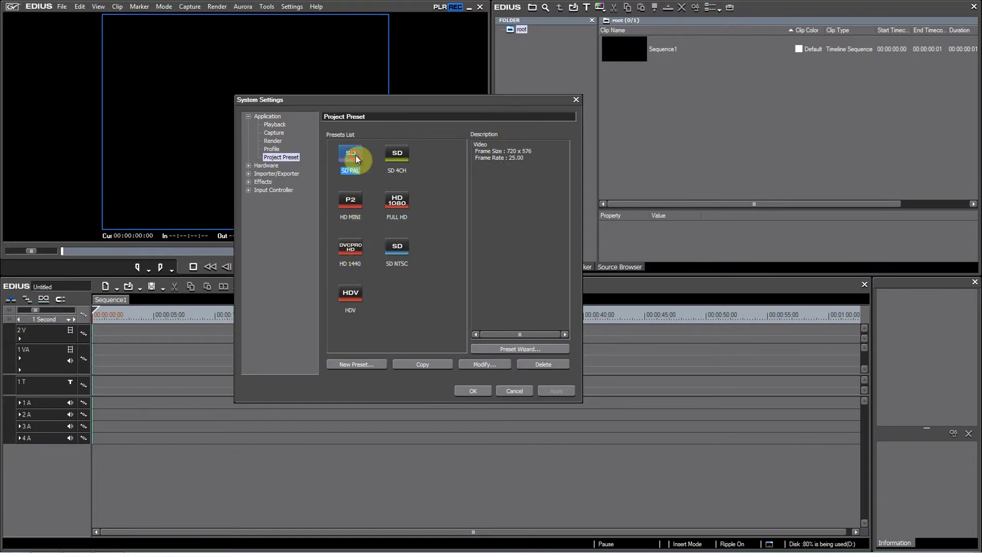
pyautogui.click(545, 364)
pyautogui.click(396, 265)
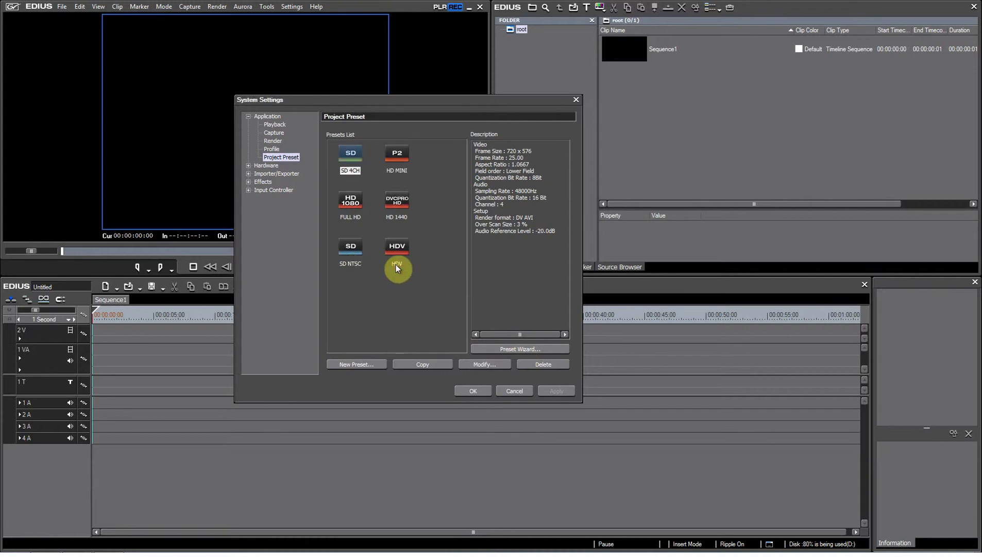
# Step: Start a new project preset named SD PAL and assign it the SD_r.psd icon
pyautogui.click(364, 367)
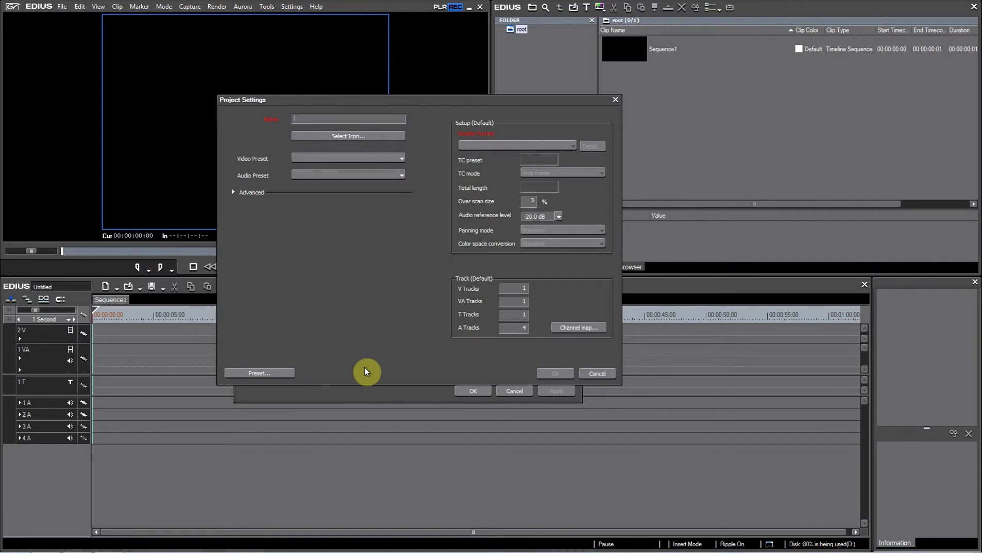
pyautogui.write('SD PAL')
pyautogui.click(368, 134)
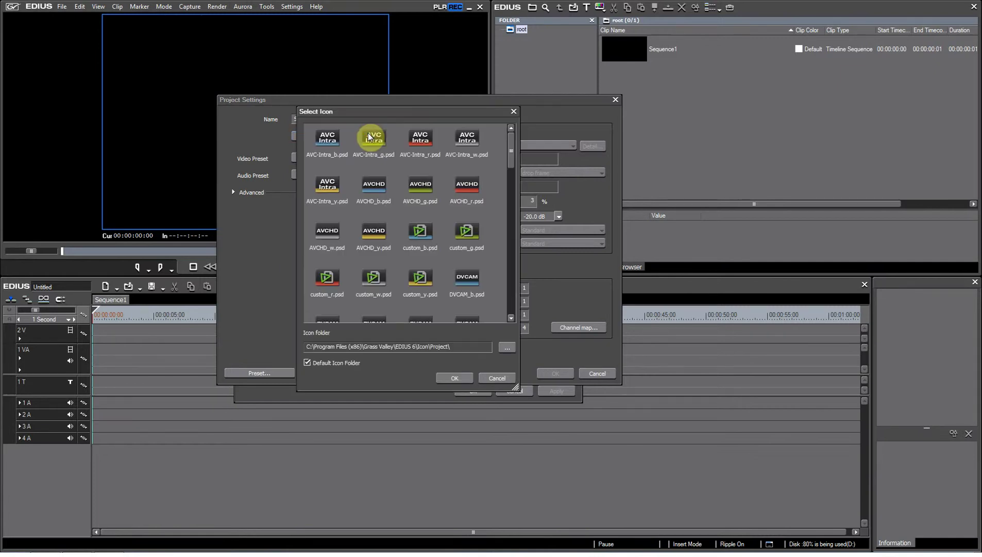
pyautogui.scroll(-2, 336, 235)
pyautogui.scroll(-4, 336, 235)
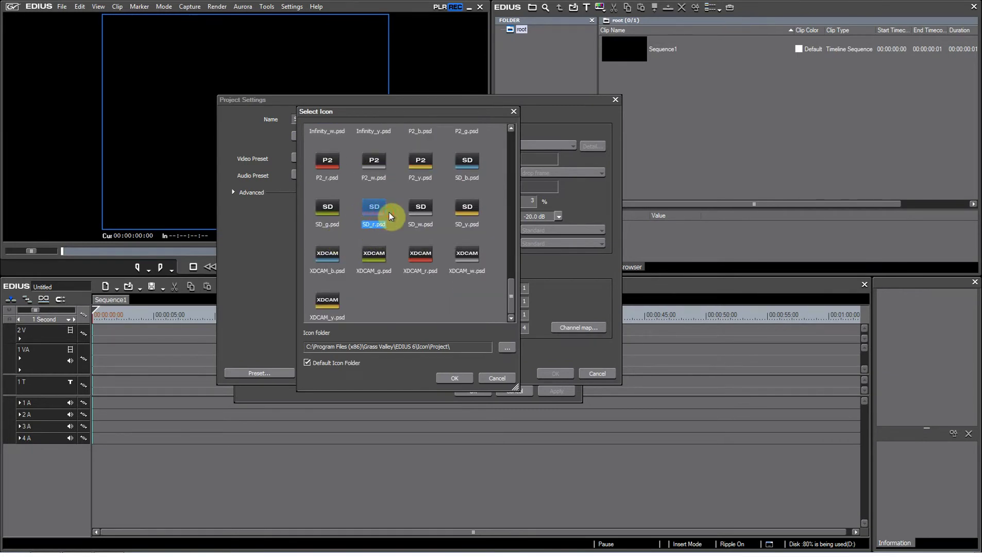
pyautogui.doubleClick(374, 210)
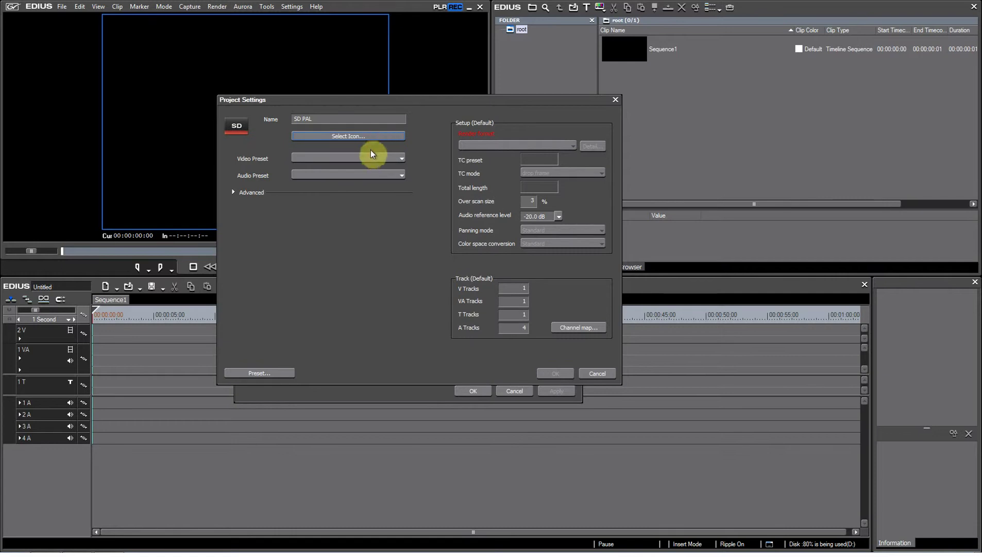
# Step: Set the SD PAL preset's video to SD PAL DV 720 x 576 50i 4:3, audio to 48kHz/2ch and audio quantization to 16bit
pyautogui.click(383, 158)
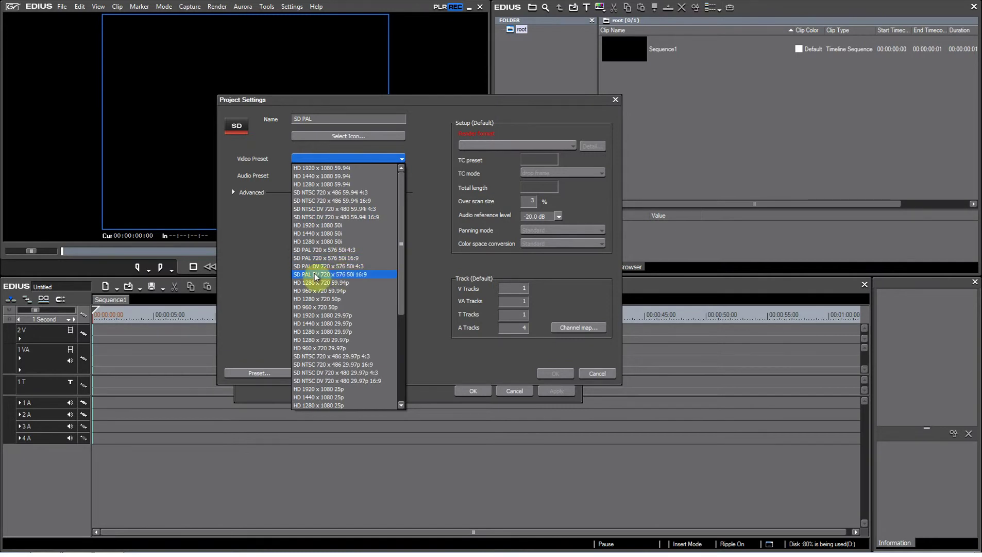
pyautogui.click(351, 267)
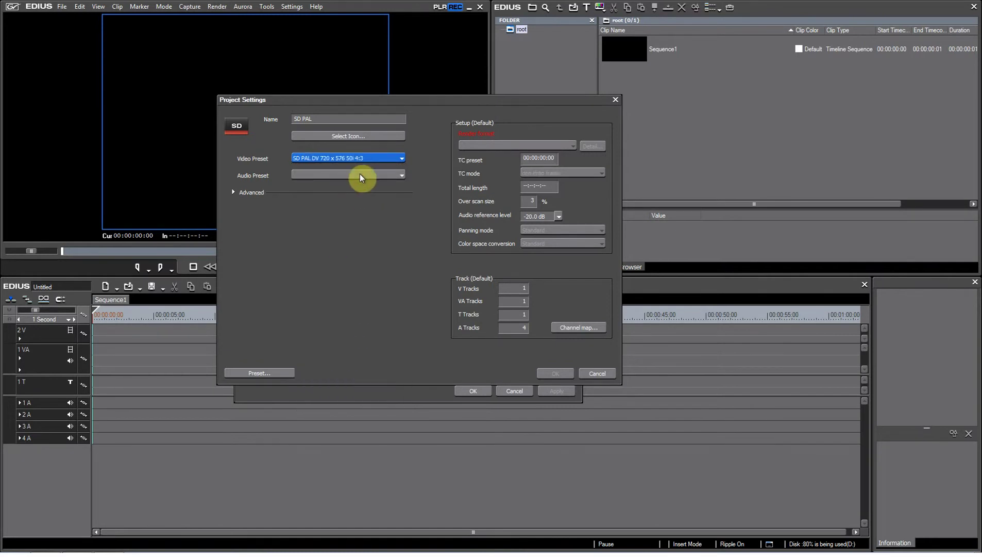
pyautogui.click(361, 174)
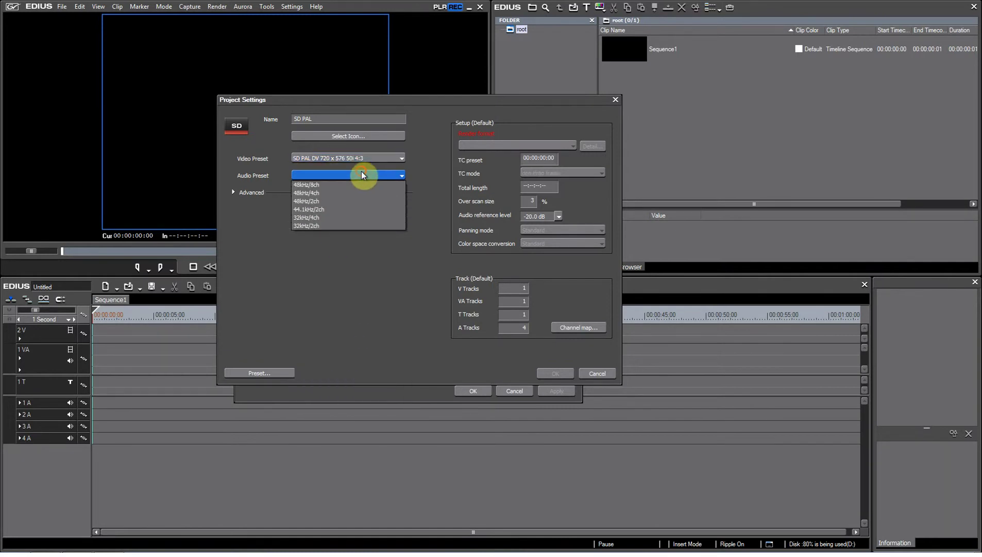
pyautogui.click(313, 201)
pyautogui.click(234, 193)
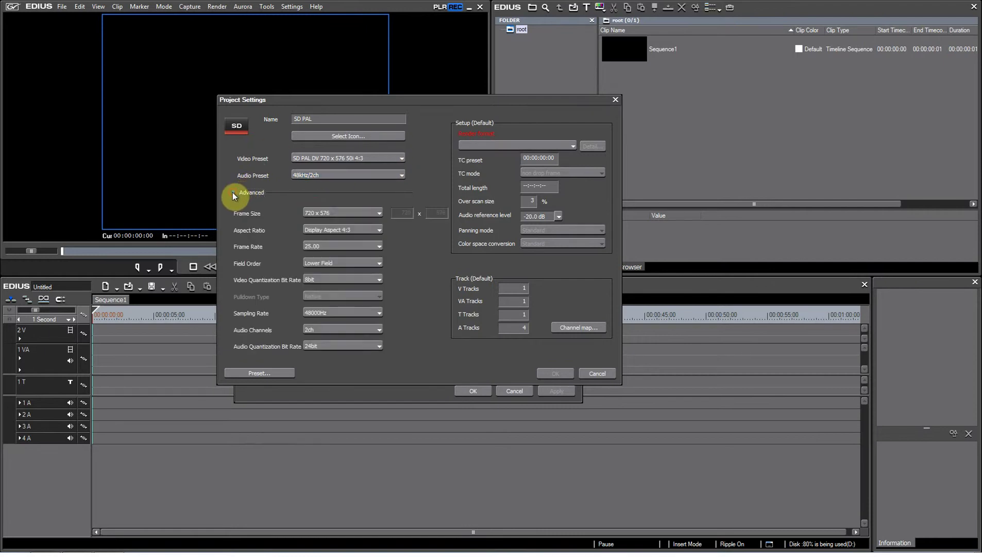
pyautogui.click(334, 345)
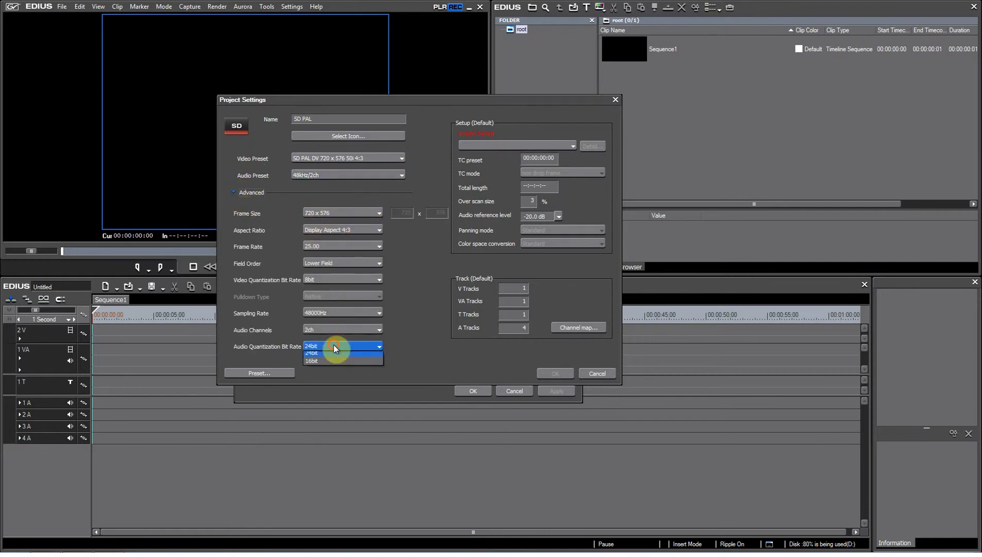
pyautogui.click(328, 371)
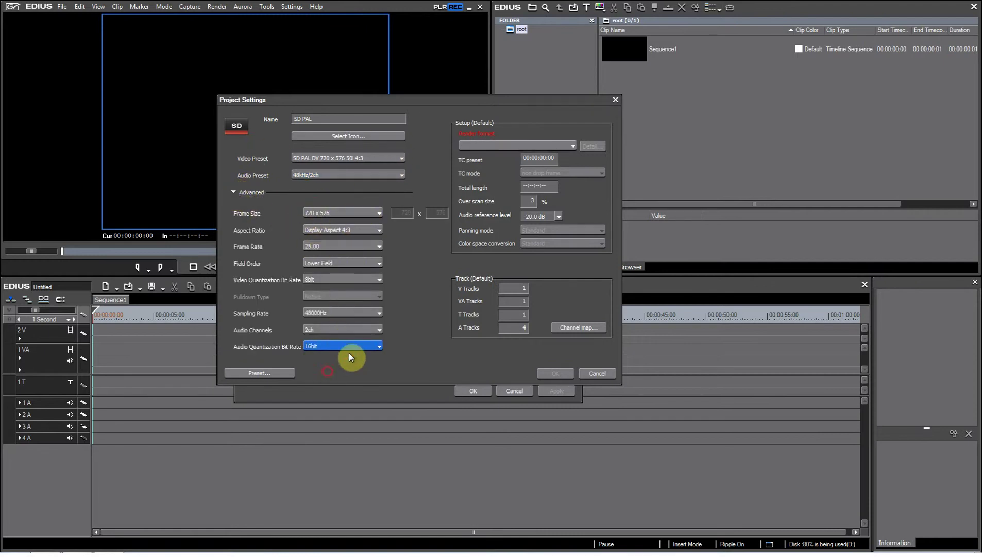
# Step: Choose DV AVI as the render format, save the SD PAL preset and accept the system settings
pyautogui.click(538, 142)
pyautogui.click(473, 190)
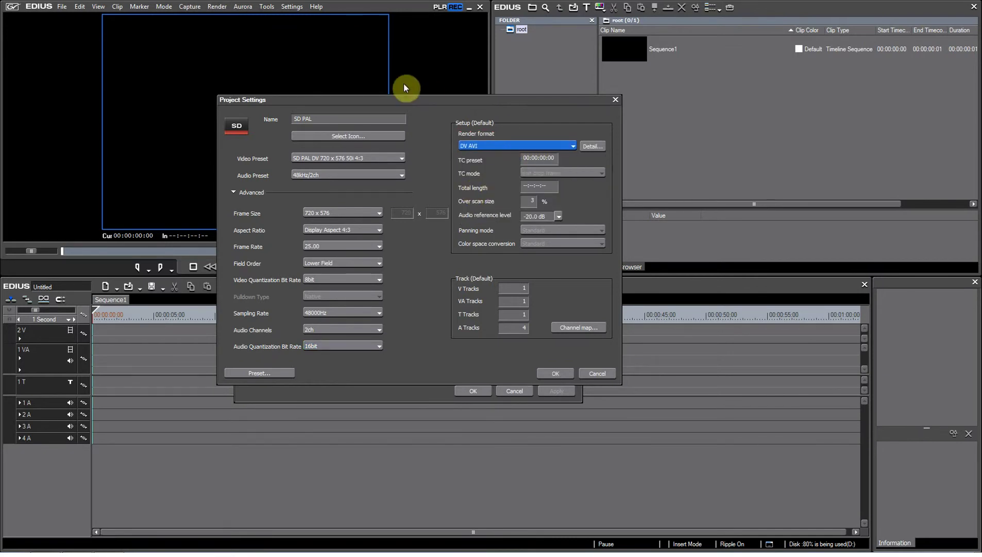
pyautogui.click(555, 373)
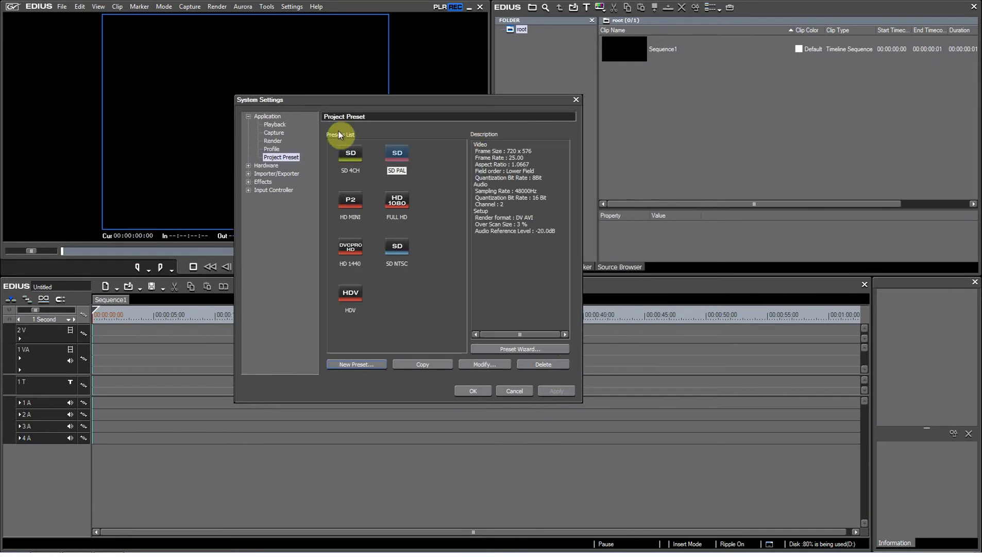
pyautogui.click(471, 390)
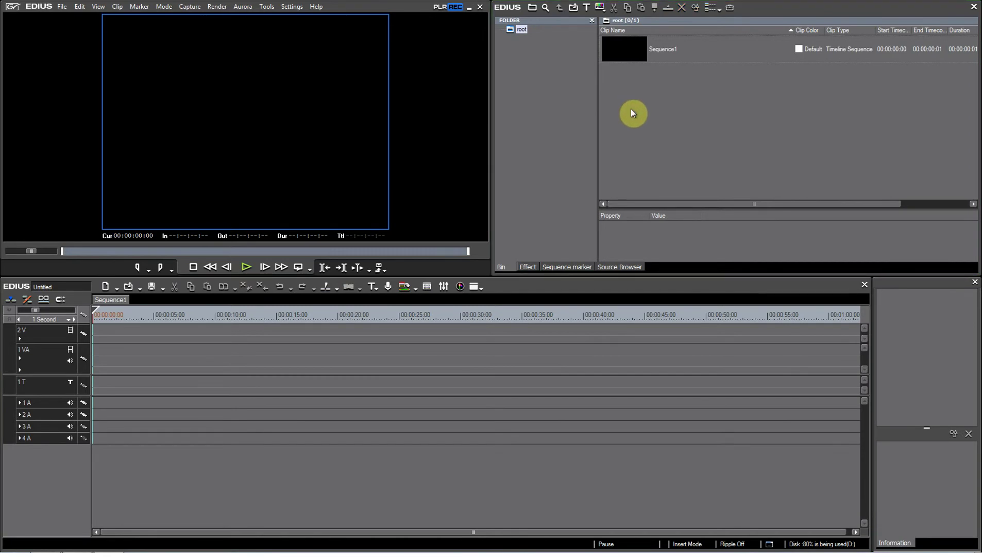
# Step: Import the Wildlife video from the Sample Videos folder of the Videos library into the root bin
pyautogui.click(284, 6)
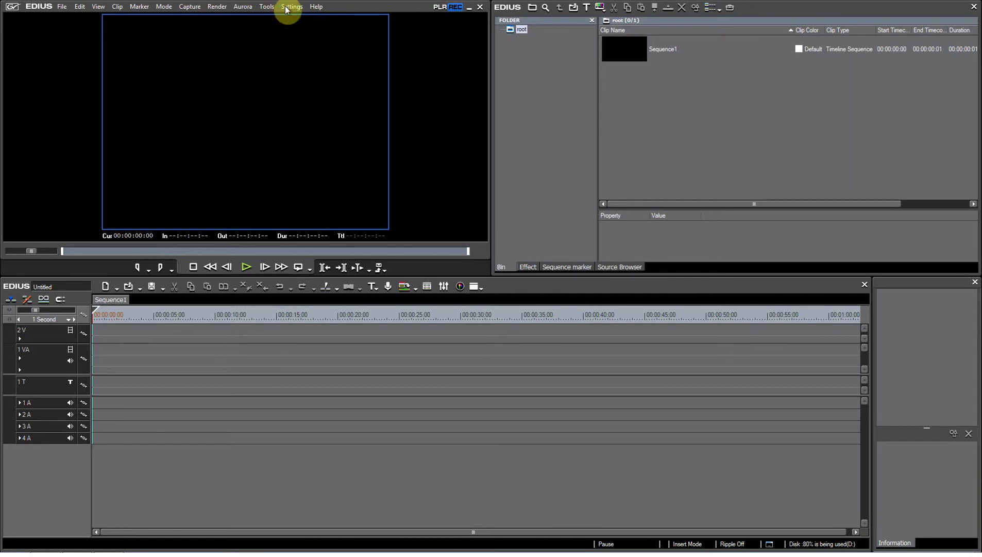
pyautogui.hotkey('ctrl', 'o')
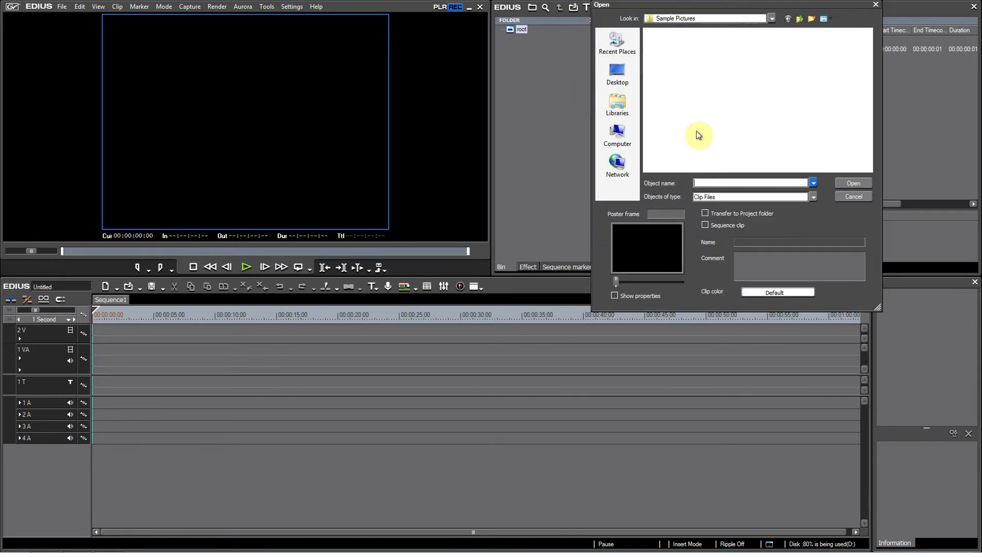
pyautogui.click(618, 109)
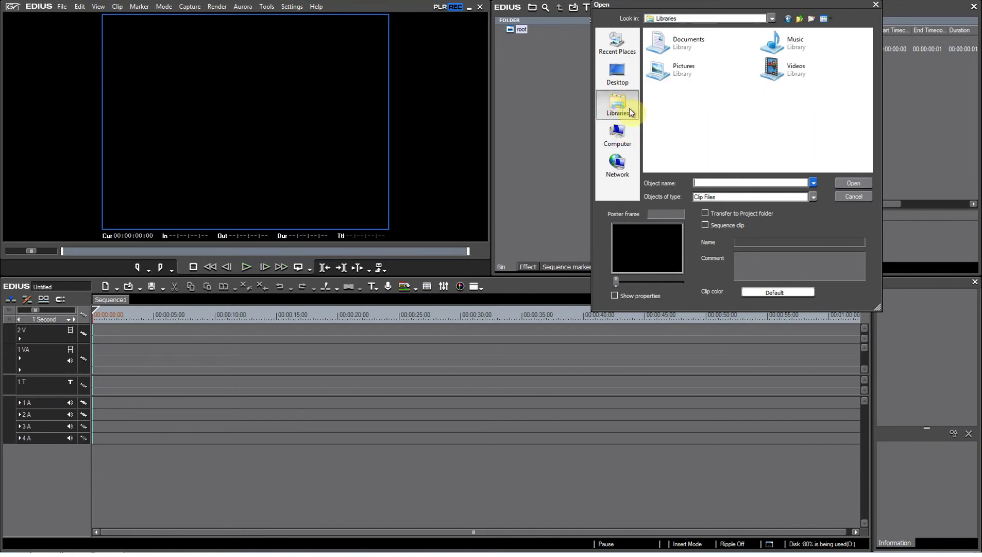
pyautogui.doubleClick(783, 69)
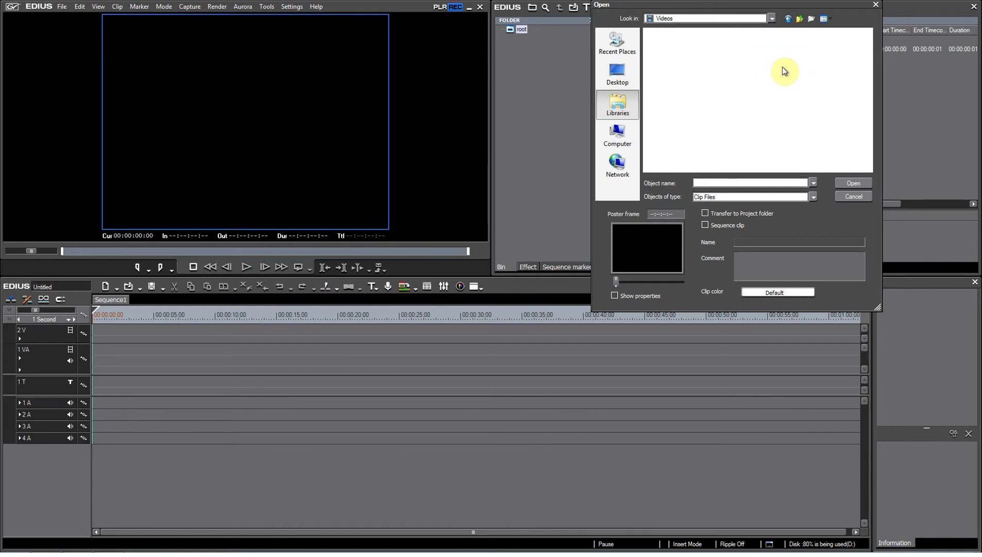
pyautogui.click(668, 66)
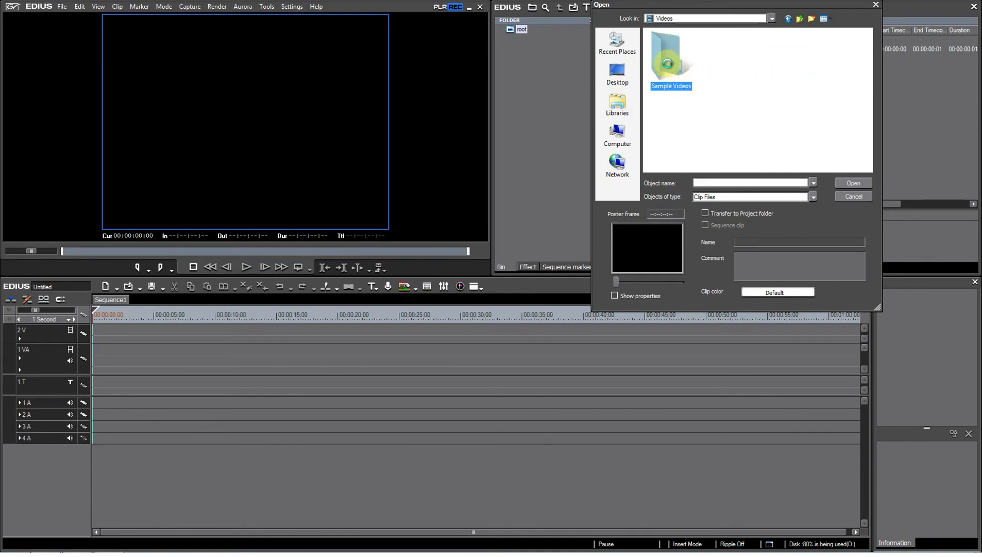
pyautogui.doubleClick(668, 66)
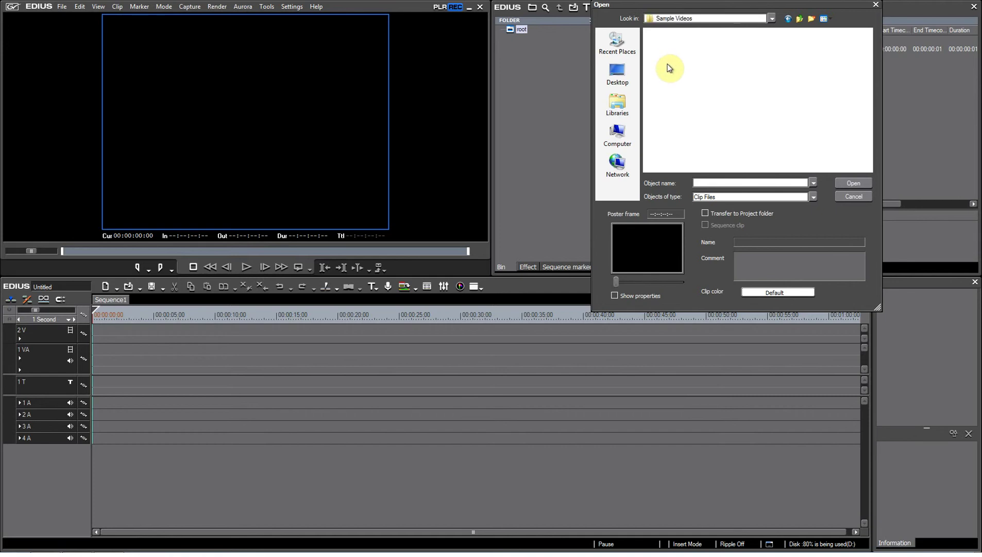
pyautogui.doubleClick(670, 66)
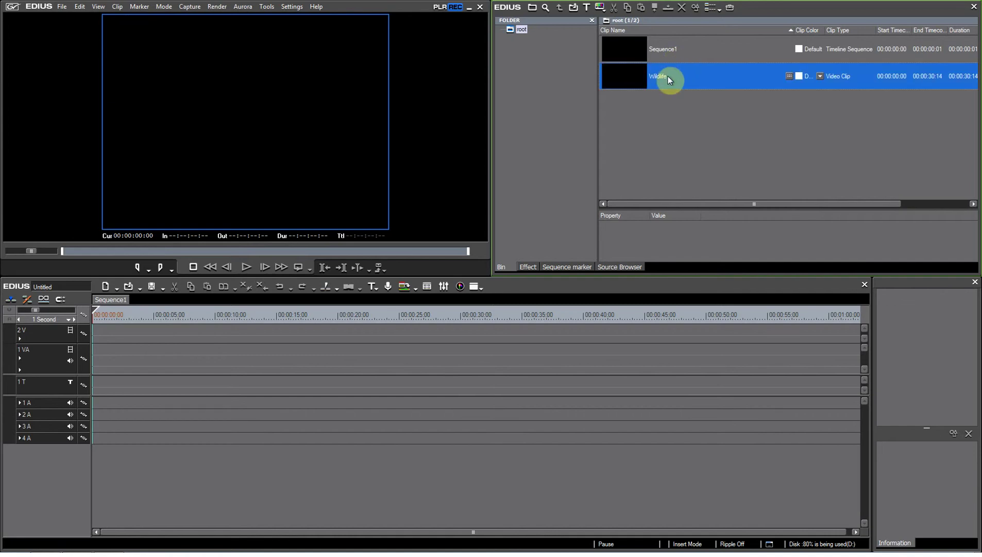
# Step: Place the Wildlife clip at the start of track 1 VA and move the timeline cursor to about 00:00:13:17
pyautogui.moveTo(133, 361); pyautogui.dragTo(80, 363)
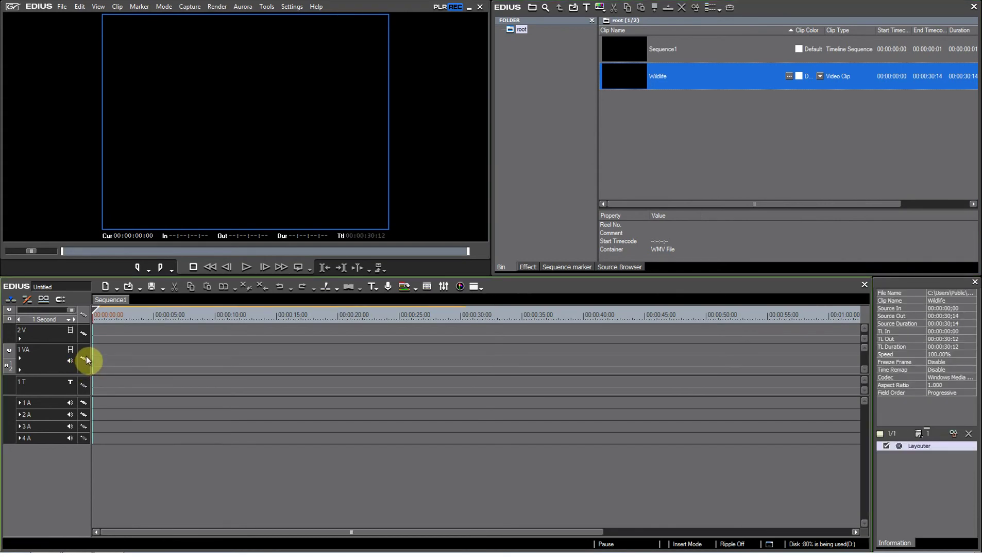
pyautogui.moveTo(111, 310); pyautogui.dragTo(260, 319)
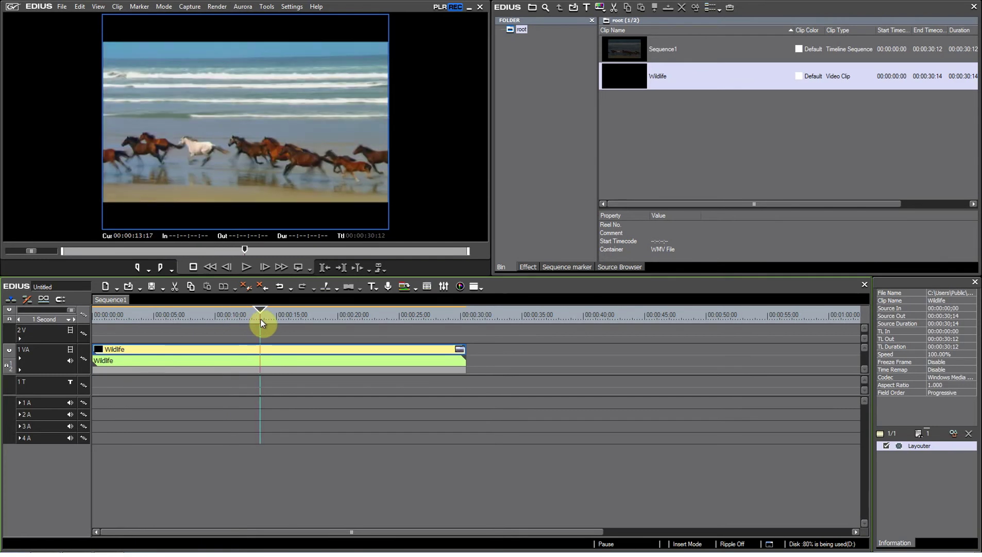
# Step: Switch the current project's settings to the FULL HD preset
pyautogui.click(293, 7)
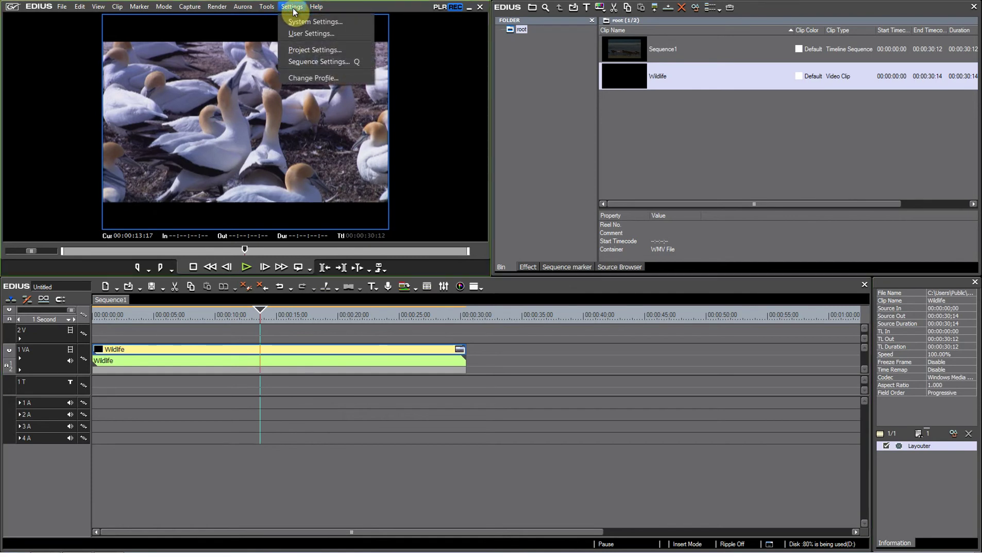
pyautogui.click(332, 51)
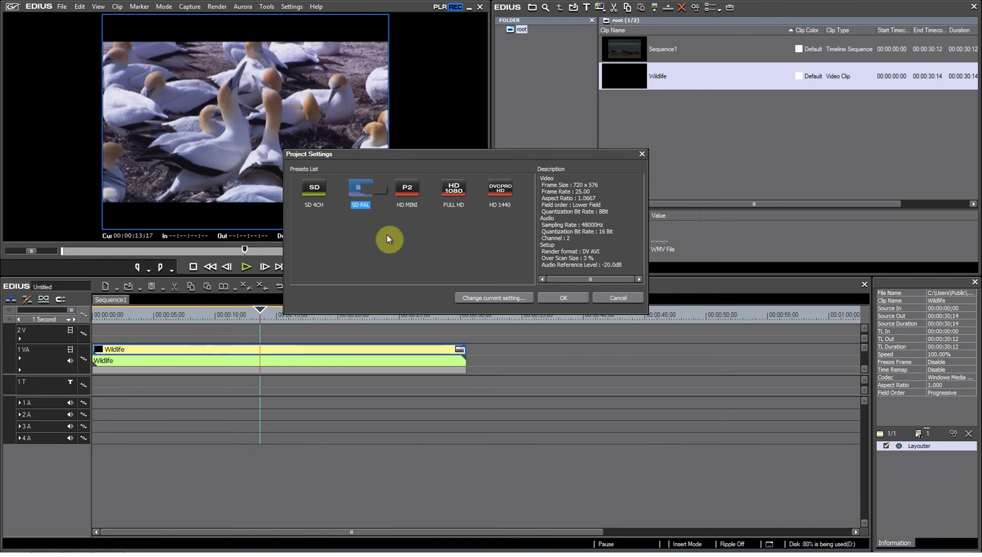
pyautogui.click(455, 189)
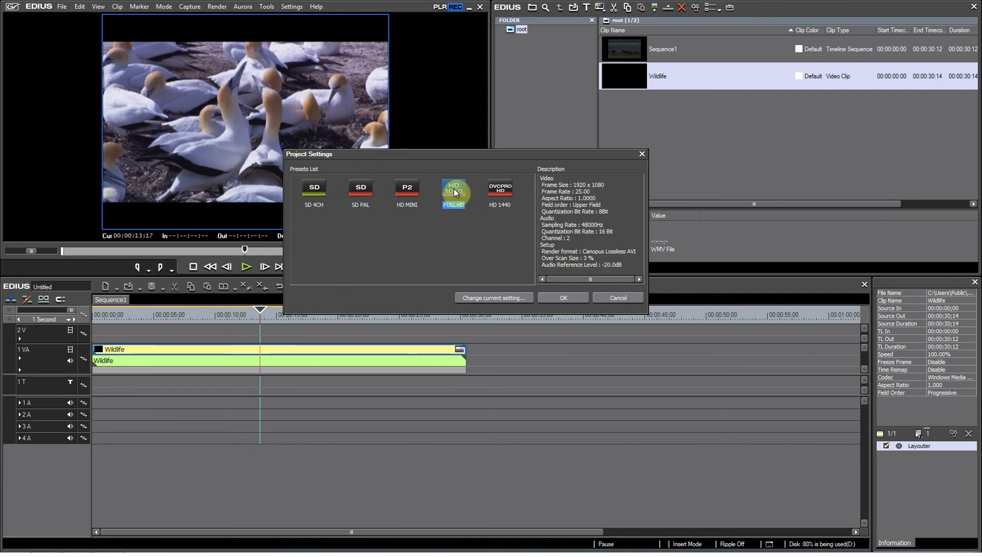
pyautogui.click(568, 300)
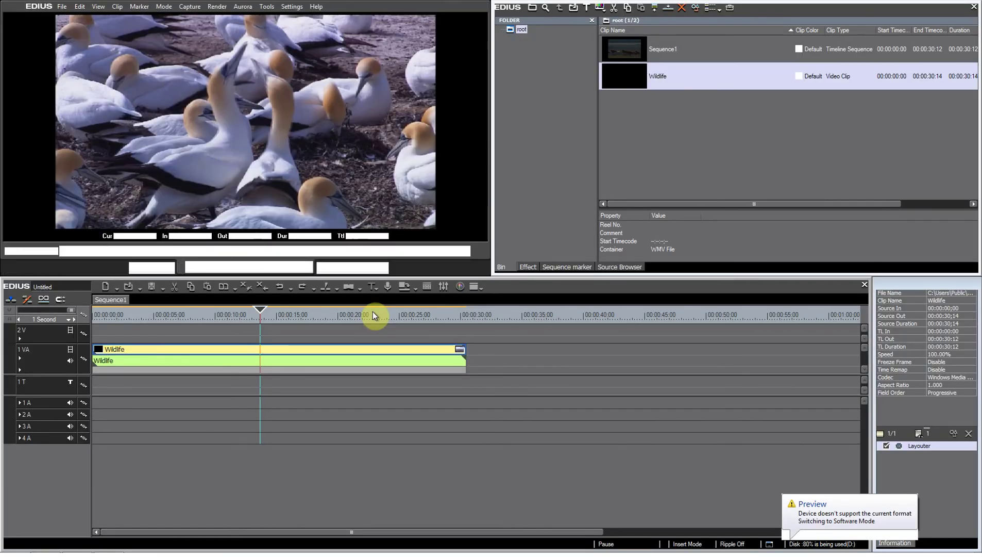
pyautogui.click(226, 314)
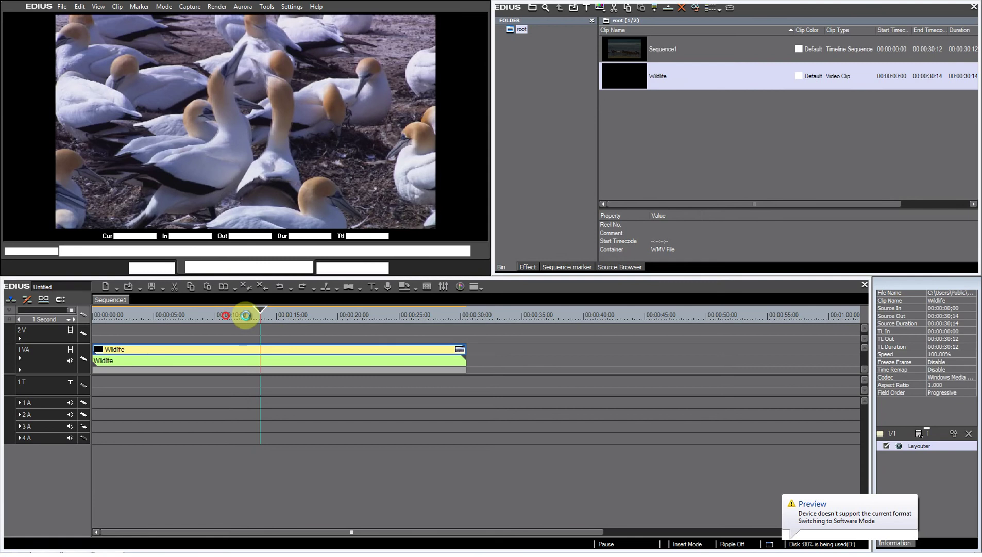